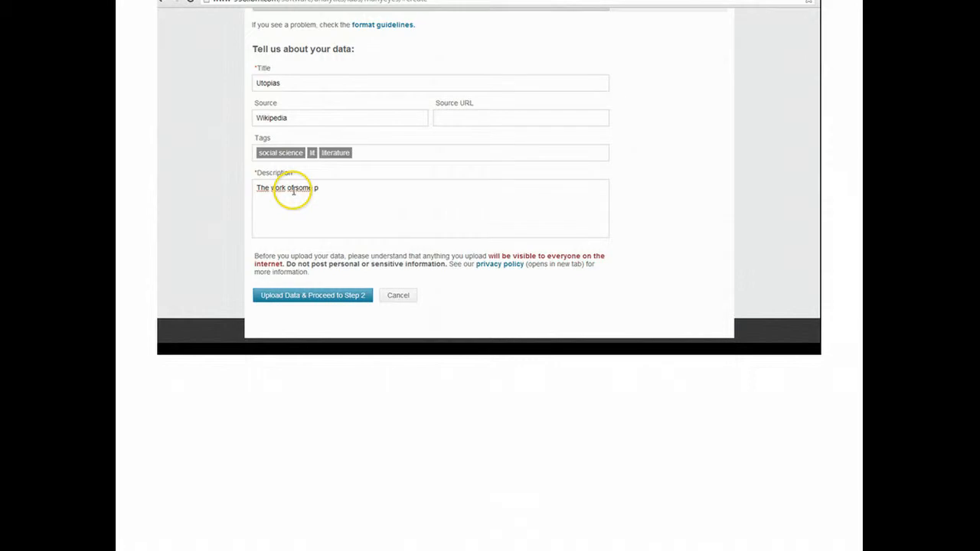
# Complete the dataset description as "The work of some people who have written in an utopical way" and upload the data.
pyautogui.write('eople who have written in utopical lit')
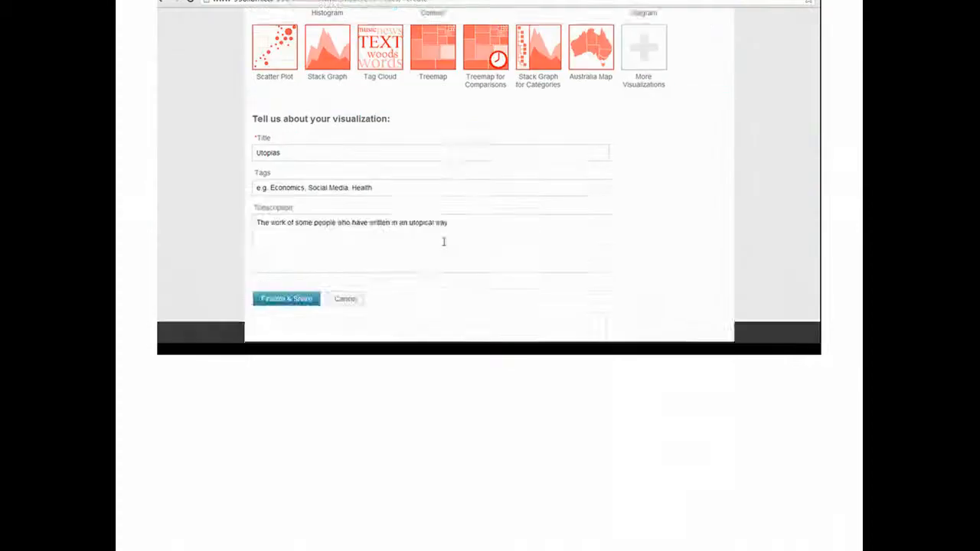
pyautogui.scroll(2, 444, 245)
pyautogui.scroll(-1, 443, 245)
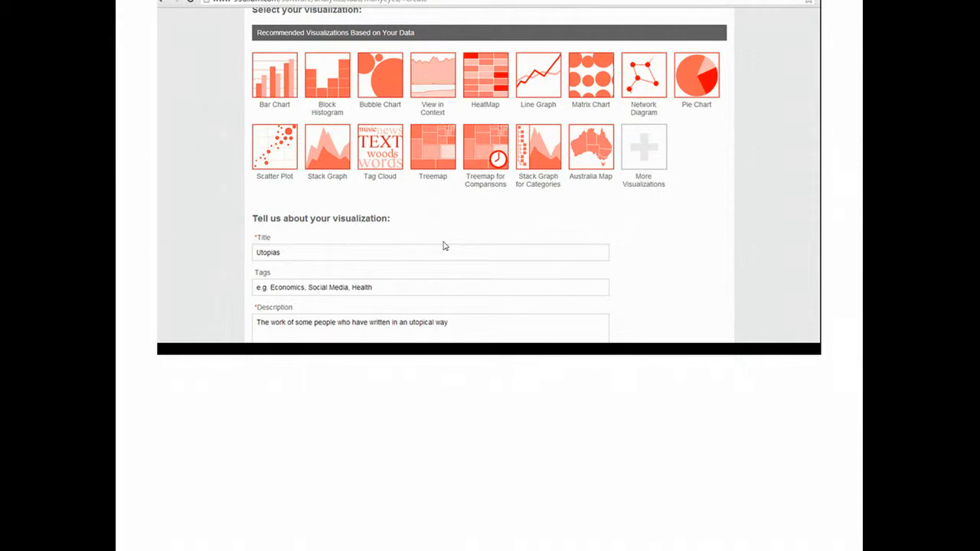
# Choose the Bar Chart visualization for the Utopias data and allow the unsigned application to run.
pyautogui.click(283, 81)
pyautogui.scroll(-2, 385, 305)
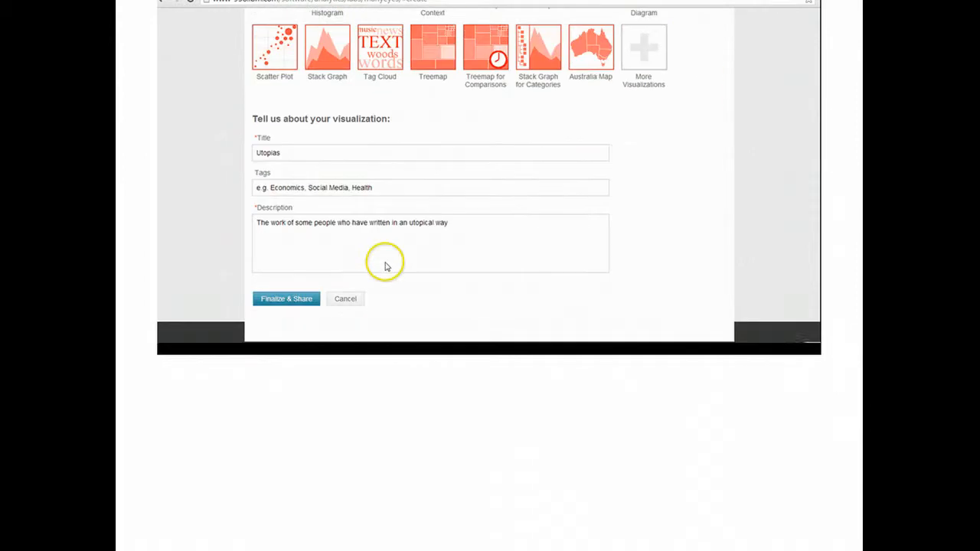
pyautogui.scroll(2, 387, 266)
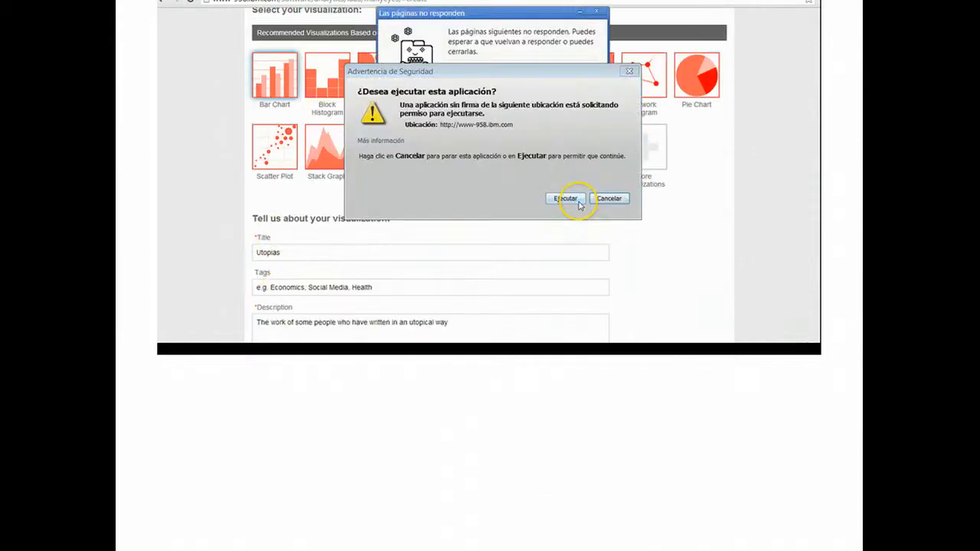
pyautogui.click(575, 201)
# Aggregate the bar chart's items by Total and try other data columns on its X axis.
pyautogui.click(567, 275)
pyautogui.click(552, 290)
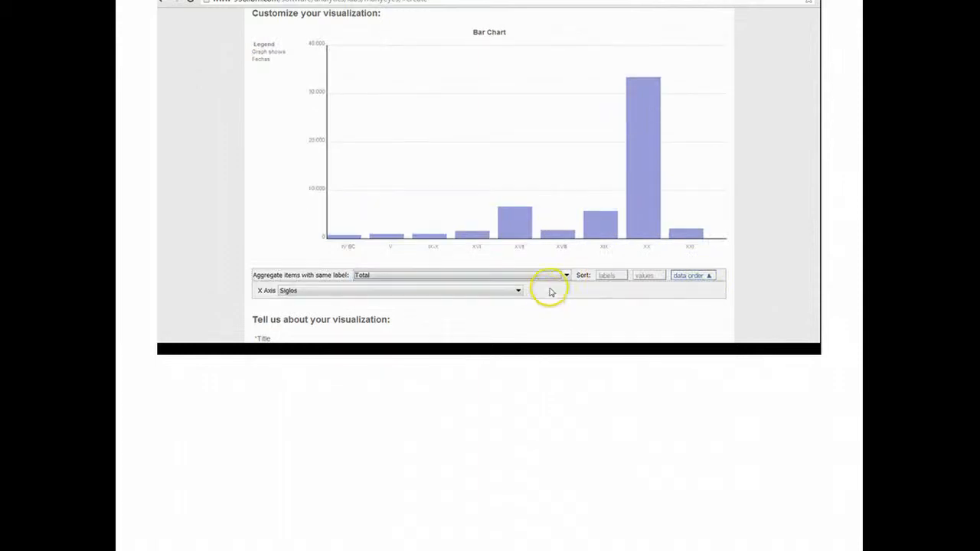
pyautogui.click(518, 291)
pyautogui.click(429, 336)
pyautogui.click(471, 291)
pyautogui.click(453, 328)
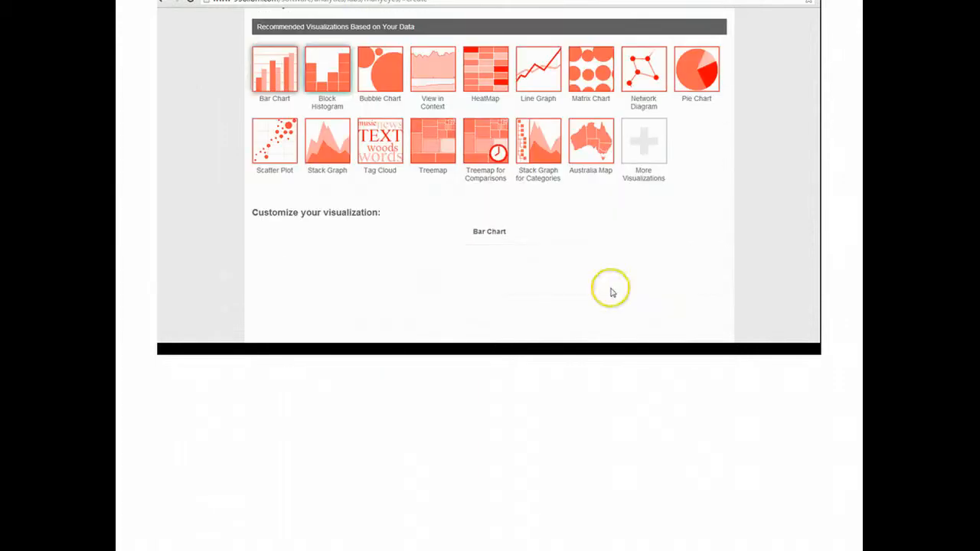
# Display the data as a Block Histogram and set its labels to Sexo.
pyautogui.scroll(-3, 608, 287)
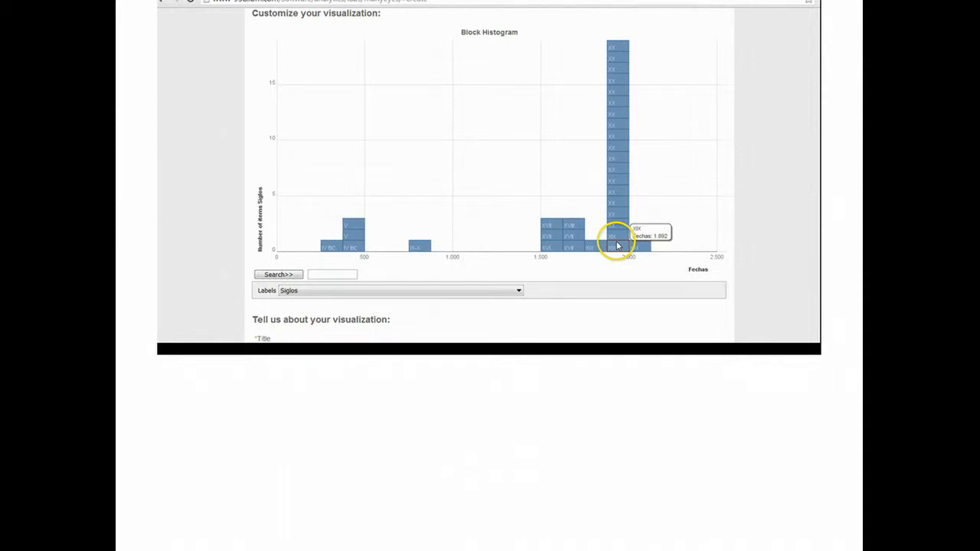
pyautogui.click(518, 291)
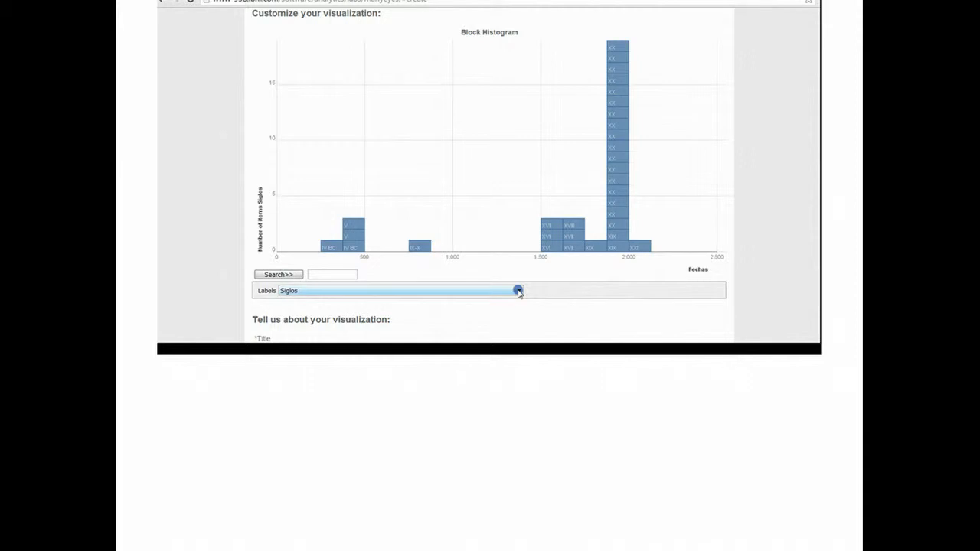
pyautogui.click(464, 338)
pyautogui.click(519, 291)
pyautogui.click(464, 338)
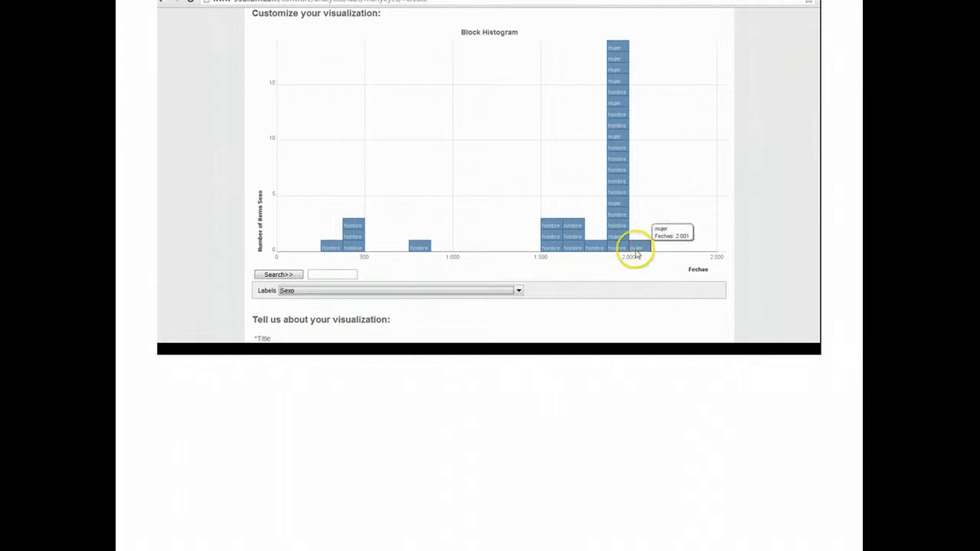
# Display the data as a Bubble Chart and try coloring the bubbles by Sexo and by Pais.
pyautogui.scroll(4, 626, 153)
pyautogui.click(376, 91)
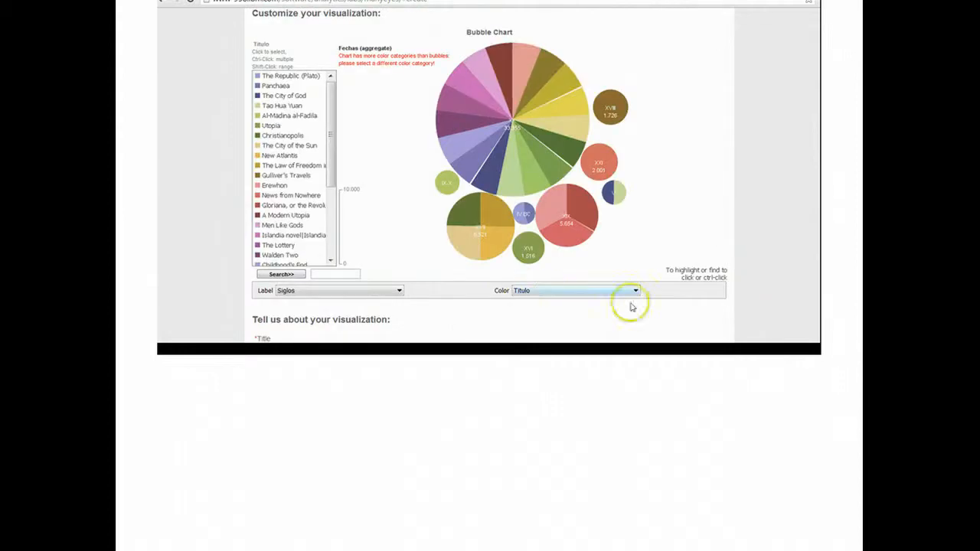
pyautogui.click(633, 292)
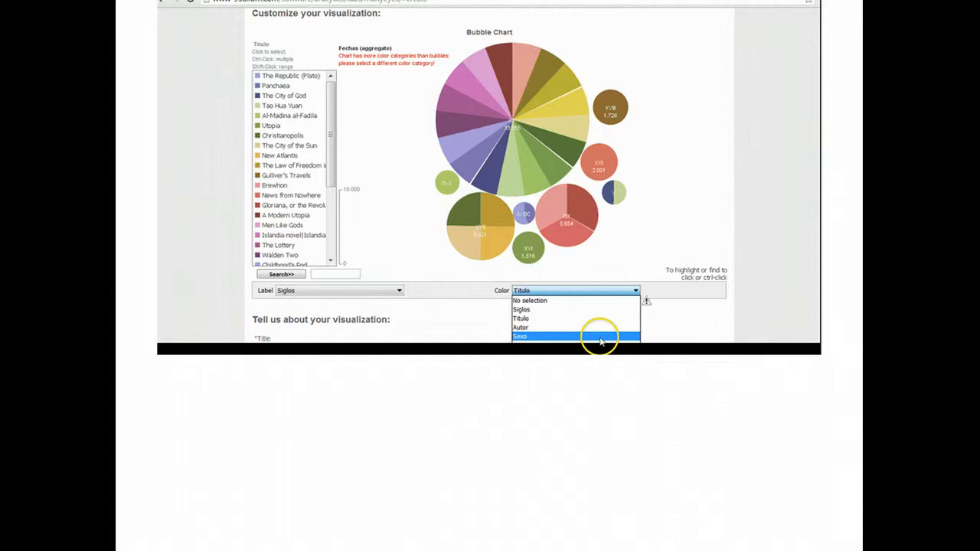
pyautogui.click(601, 337)
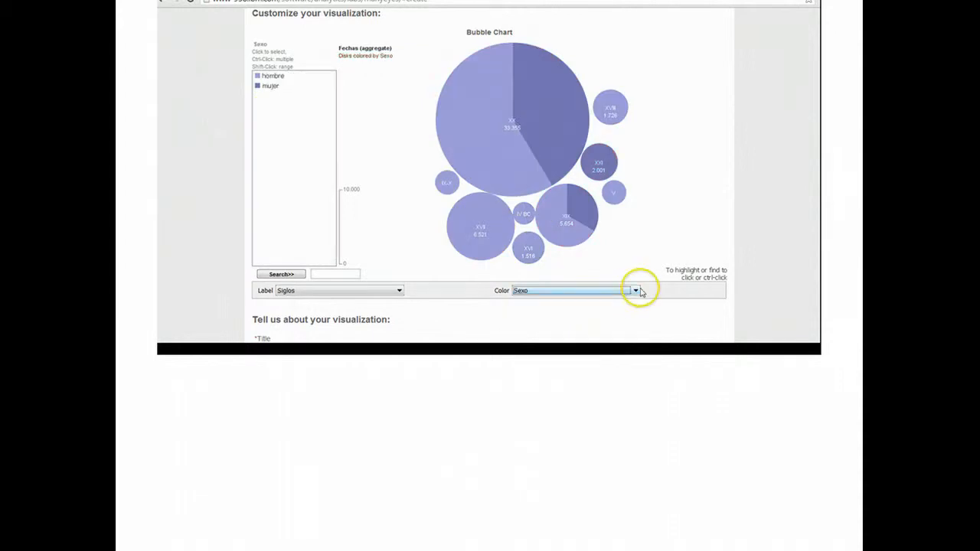
pyautogui.scroll(-1, 641, 291)
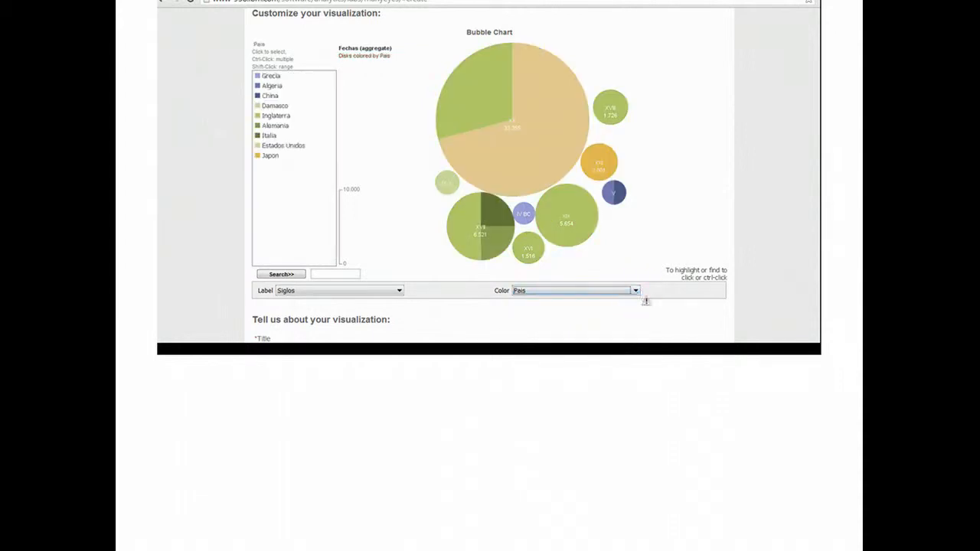
pyautogui.click(636, 292)
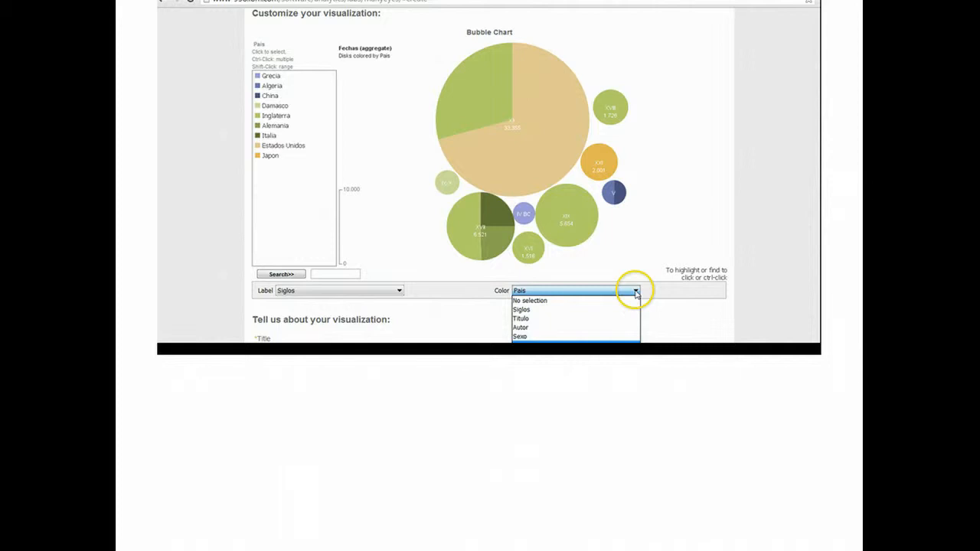
# Display the data as a Matrix Chart, with Pais as both the color and the columns.
pyautogui.scroll(6, 636, 294)
pyautogui.click(590, 170)
pyautogui.scroll(-6, 694, 311)
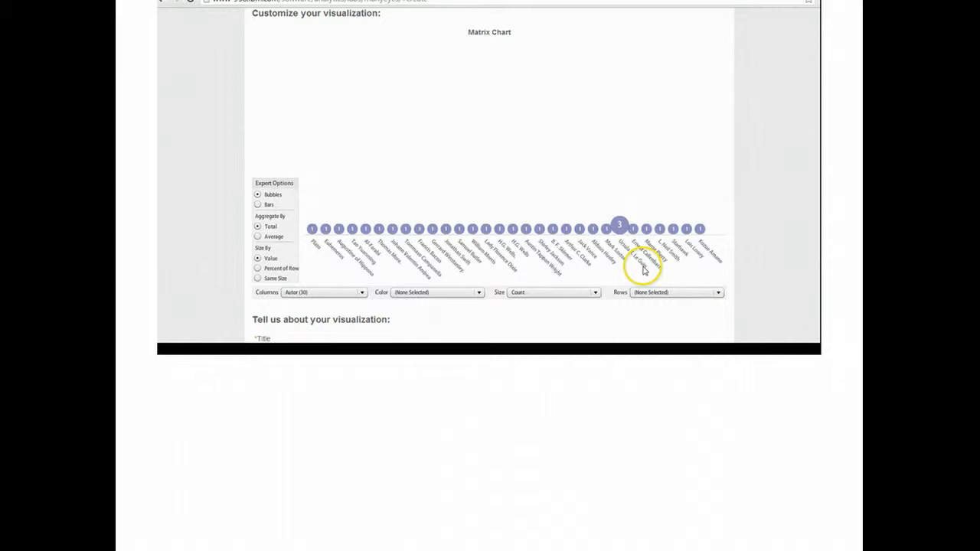
pyautogui.click(481, 293)
pyautogui.click(502, 325)
pyautogui.click(362, 293)
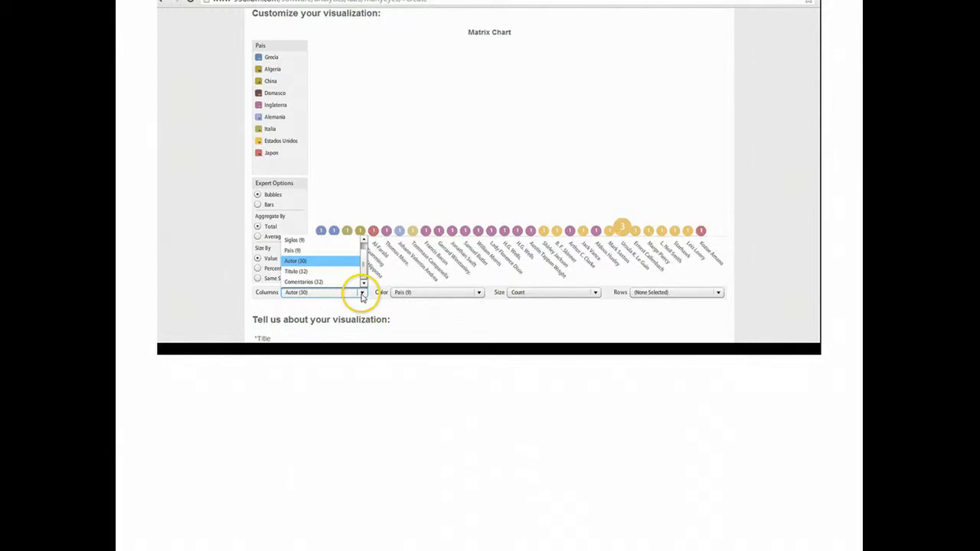
pyautogui.click(352, 251)
# Display the data as a Network Diagram, rearrange its layout and highlight the titles connected to the V node.
pyautogui.scroll(5, 656, 117)
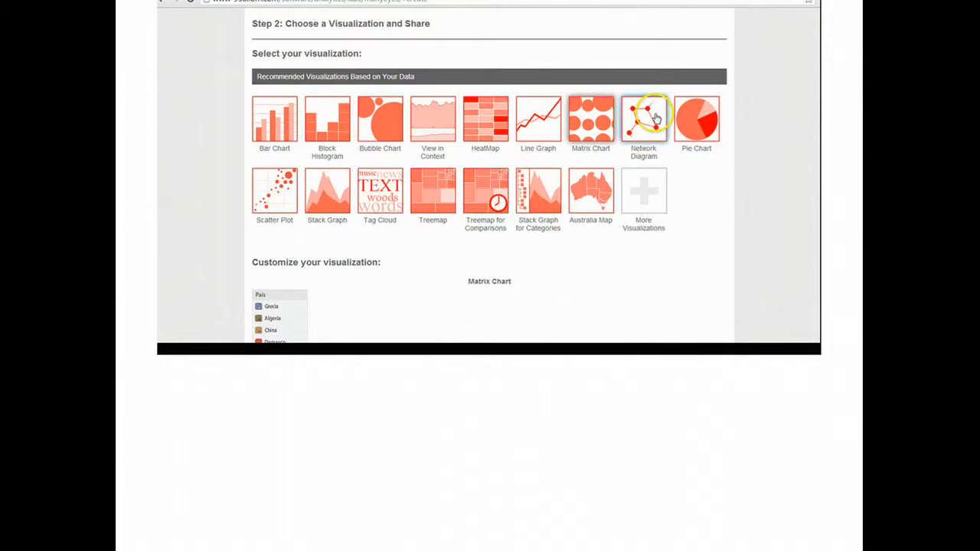
pyautogui.click(656, 118)
pyautogui.scroll(-3, 674, 230)
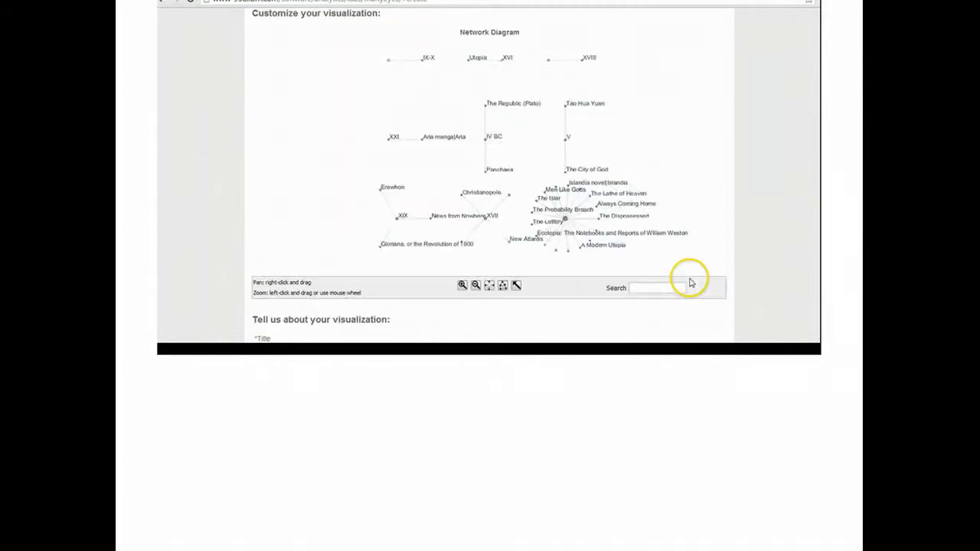
pyautogui.click(544, 148)
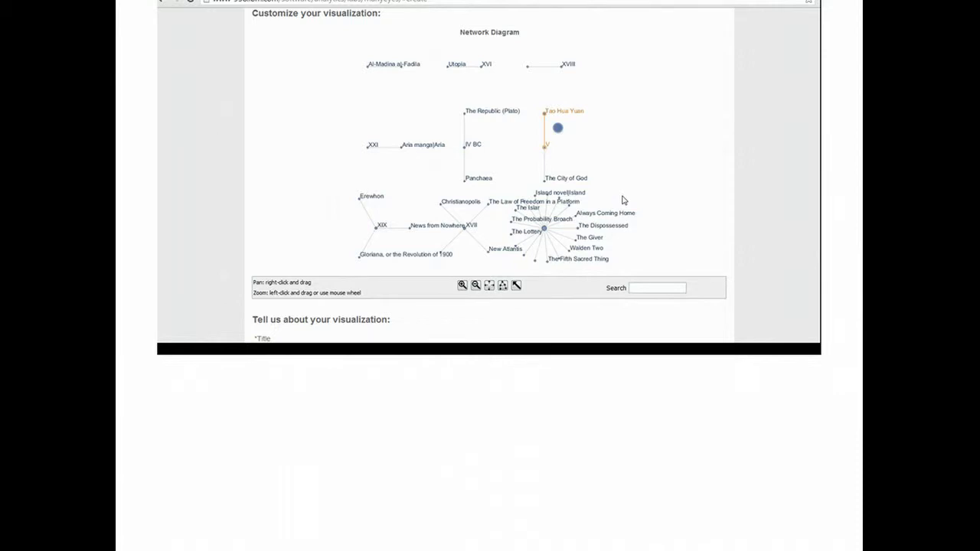
pyautogui.click(502, 285)
pyautogui.click(566, 140)
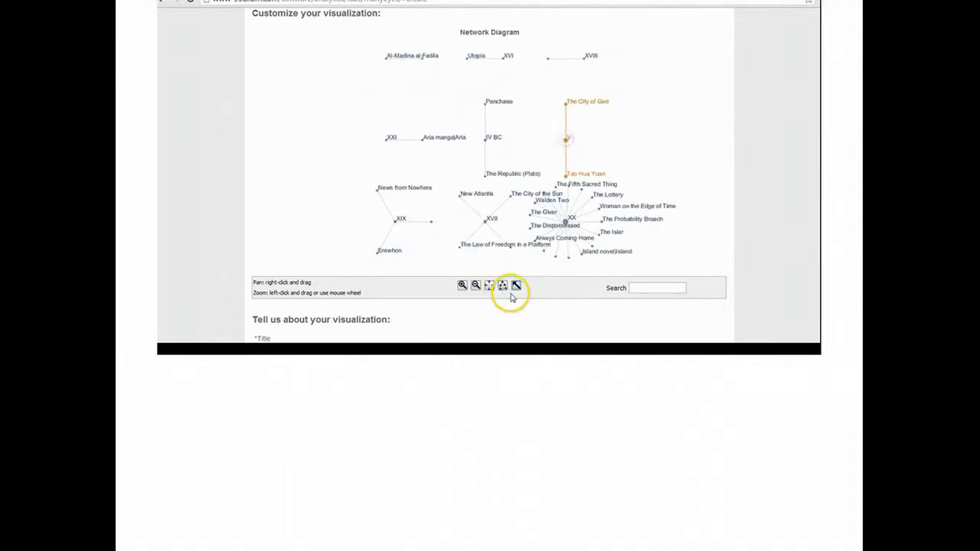
# Display the data as a Treemap, reorder its hierarchy to Siglos, Pais, Sexo, and choose the column for its size.
pyautogui.scroll(4, 511, 298)
pyautogui.click(429, 147)
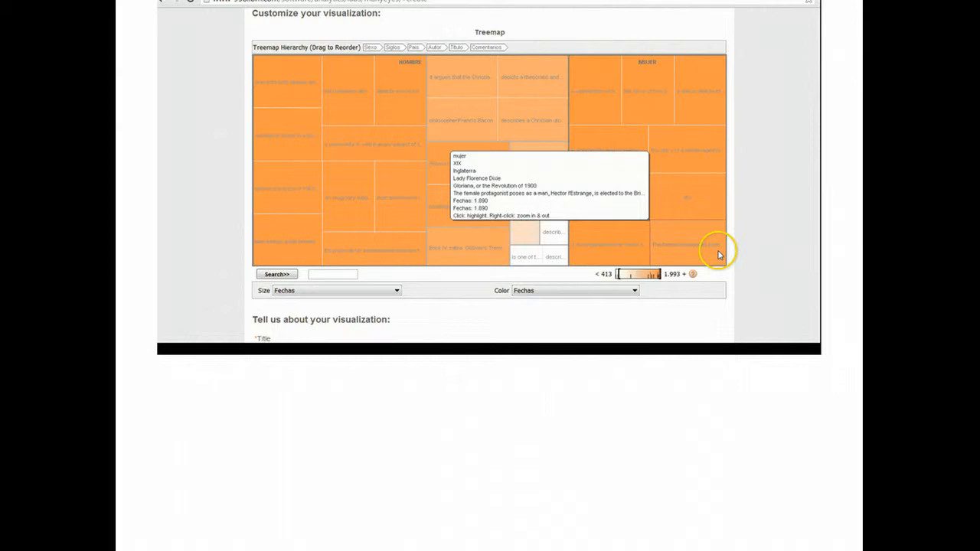
pyautogui.moveTo(370, 47); pyautogui.dragTo(410, 47)
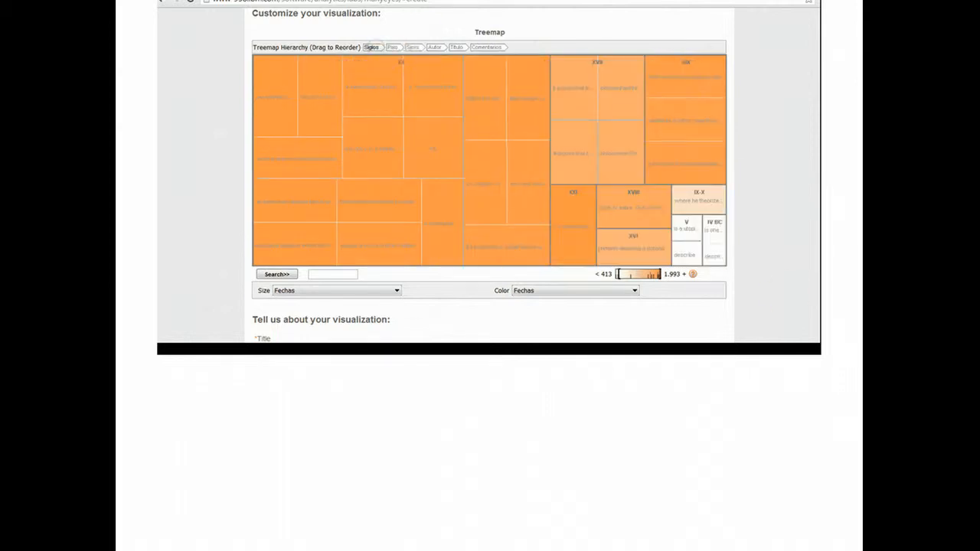
pyautogui.click(389, 291)
pyautogui.click(374, 304)
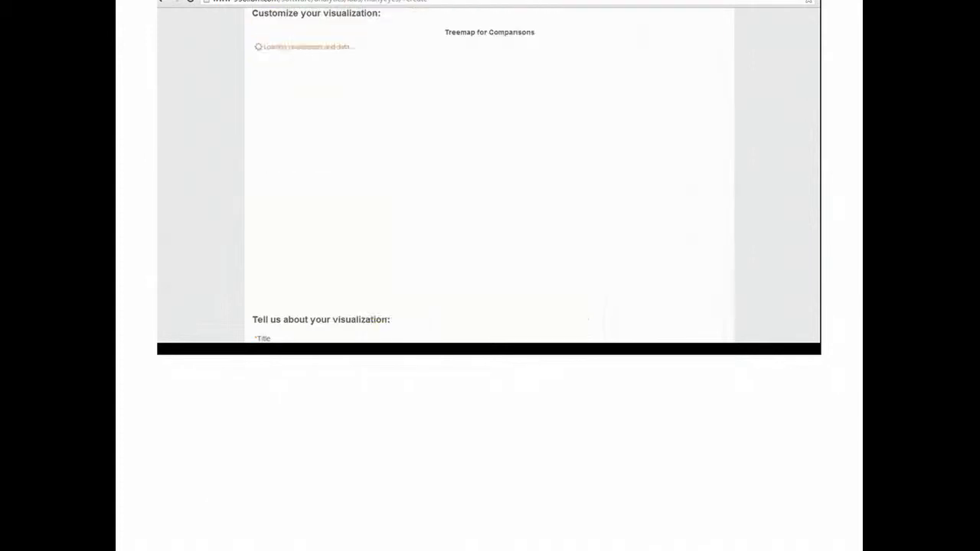
# Display the data as a Stack Graph for Categories with Pais first in the stack hierarchy.
pyautogui.scroll(2, 546, 109)
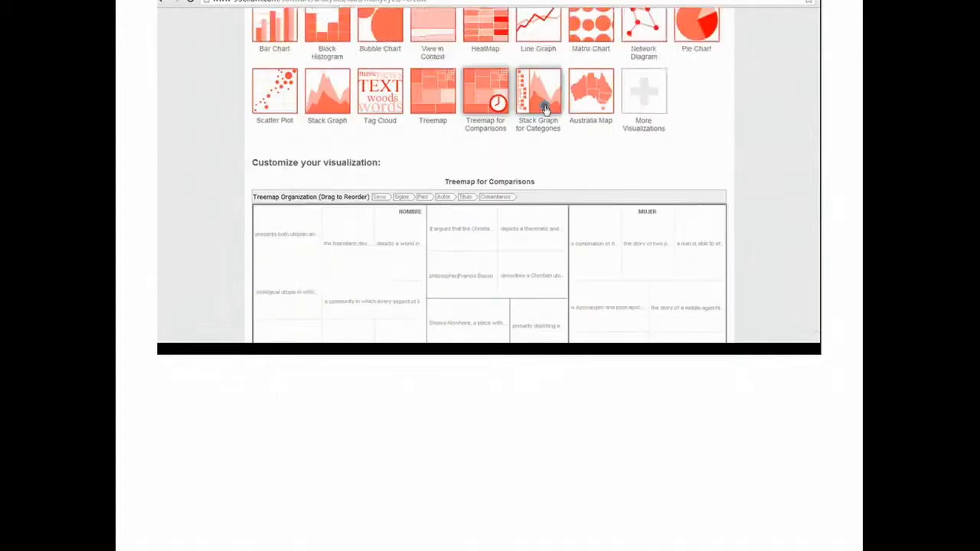
pyautogui.click(546, 110)
pyautogui.scroll(-2, 761, 332)
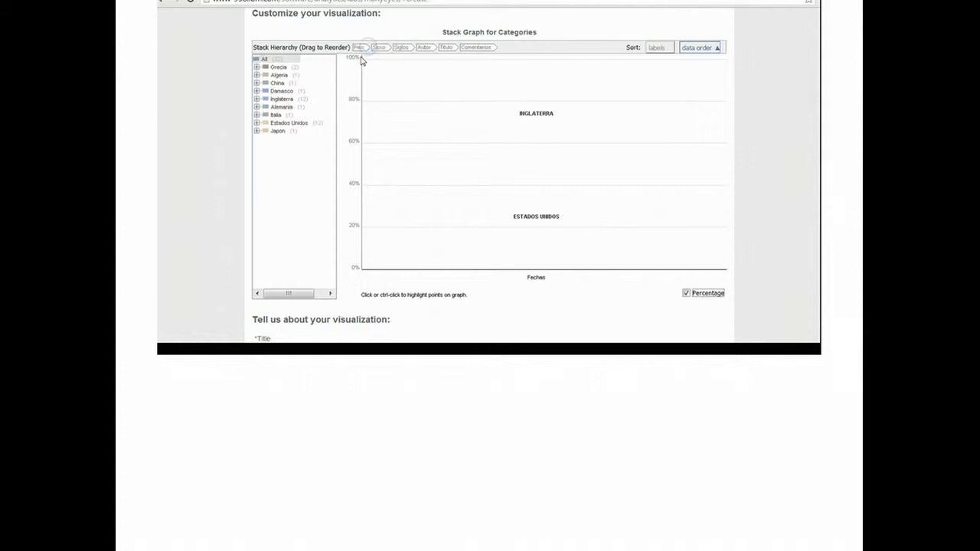
# Display the data as a Tag Cloud and try Pais and other data columns for its tags.
pyautogui.scroll(3, 746, 243)
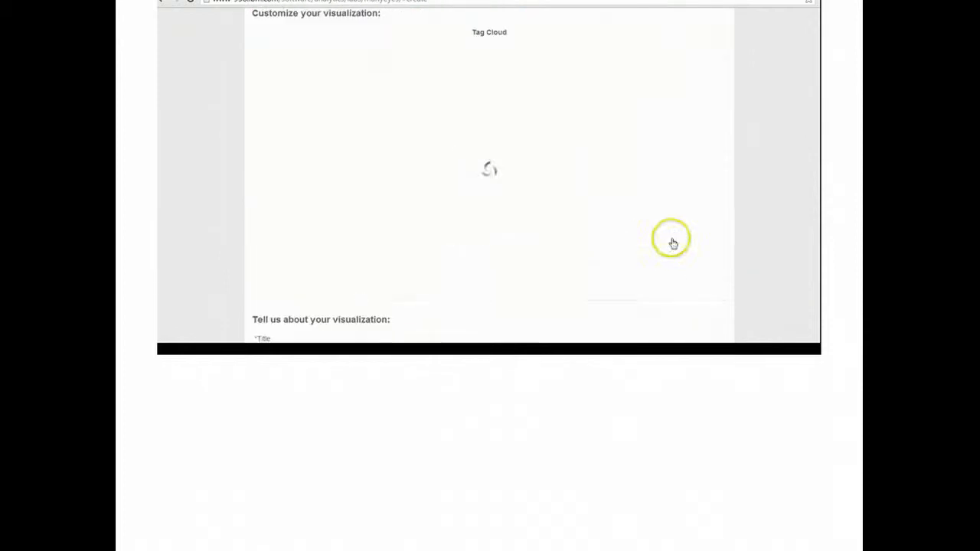
pyautogui.click(357, 293)
pyautogui.click(351, 295)
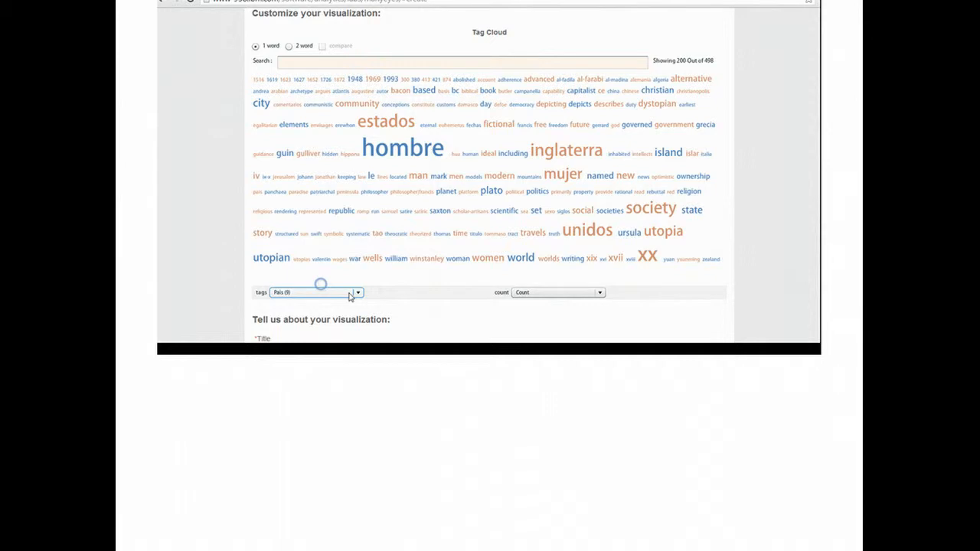
pyautogui.click(350, 295)
pyautogui.click(317, 272)
# Display the Comentarios column as a Word Cloud, and also try the Word Tree visualization.
pyautogui.scroll(2, 643, 90)
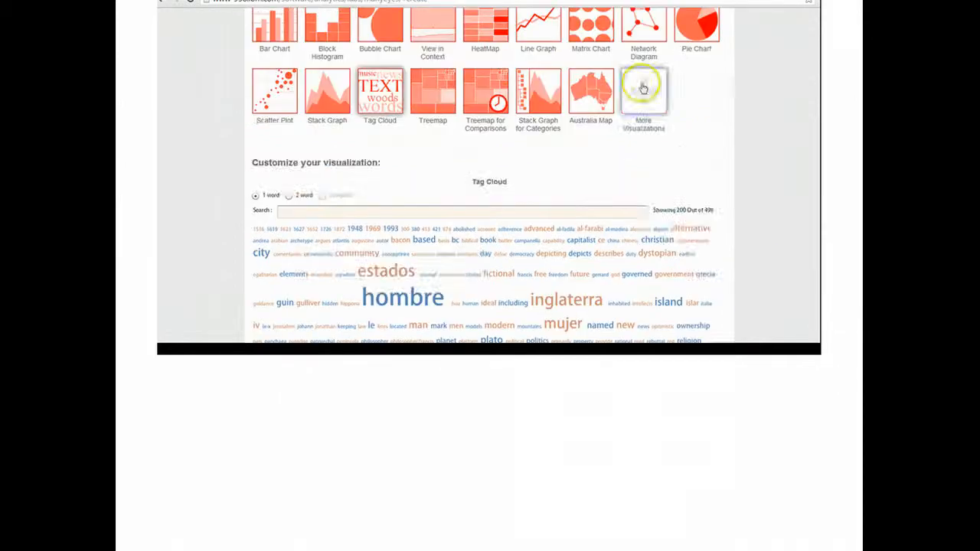
pyautogui.click(644, 89)
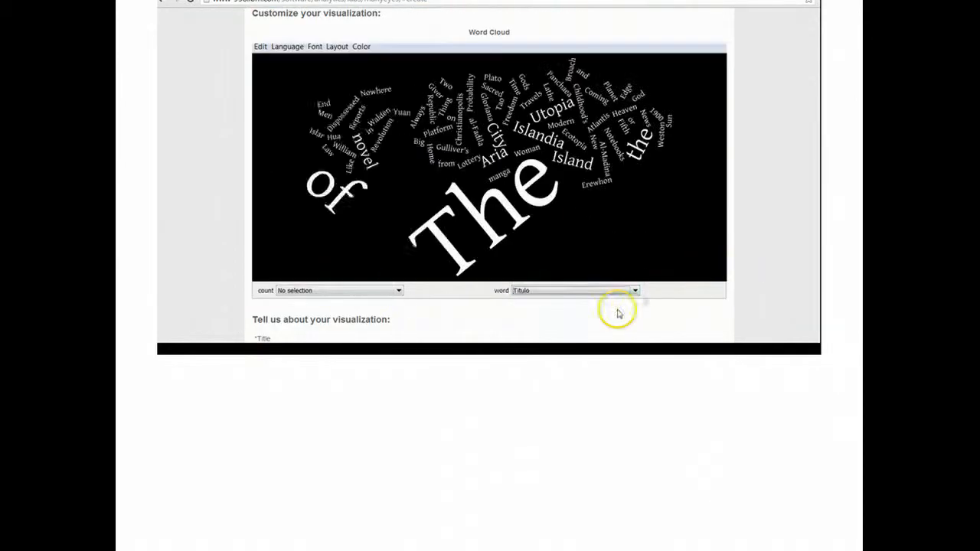
pyautogui.click(613, 291)
pyautogui.click(613, 313)
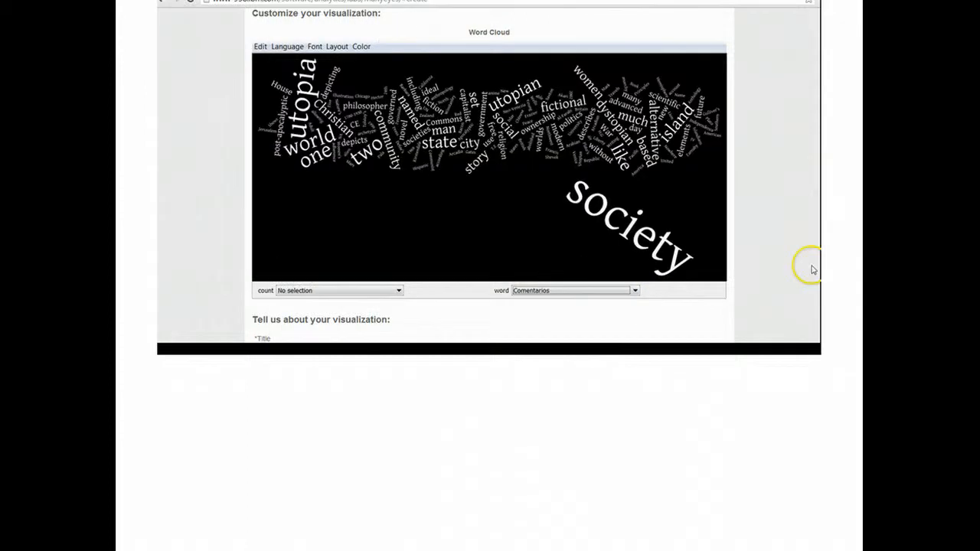
pyautogui.scroll(-1, 746, 151)
pyautogui.scroll(4, 737, 195)
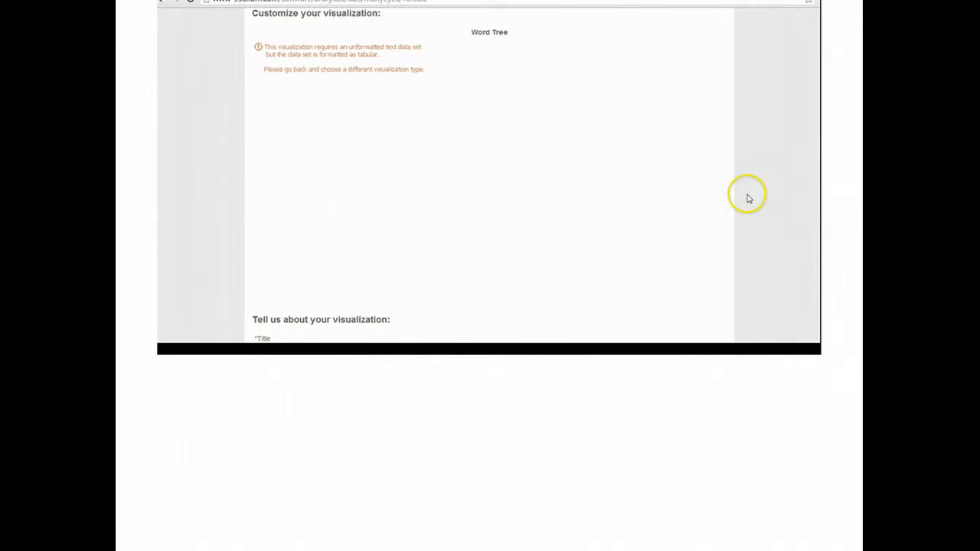
# Display the data on the World Map visualization and choose the Pais column for it.
pyautogui.scroll(7, 747, 197)
pyautogui.click(591, 217)
pyautogui.click(289, 223)
pyautogui.click(272, 282)
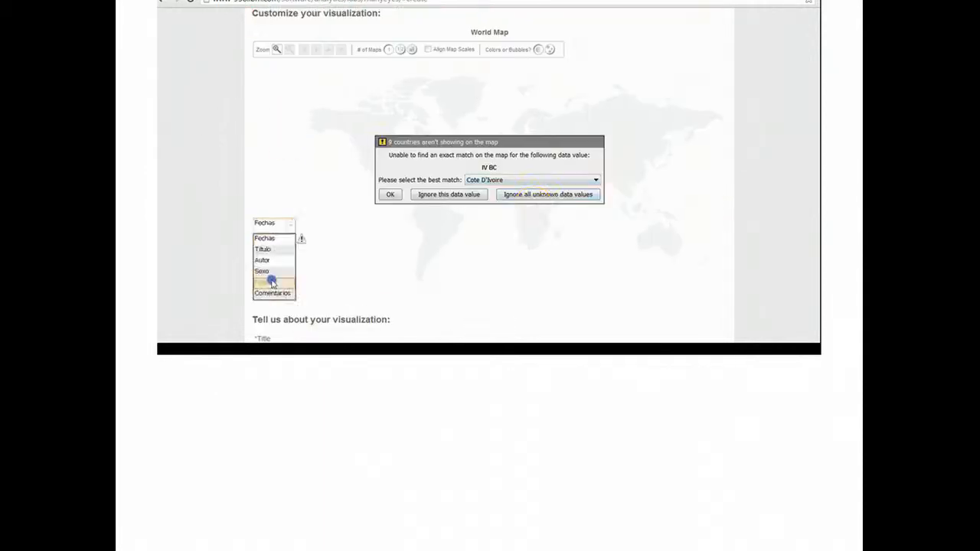